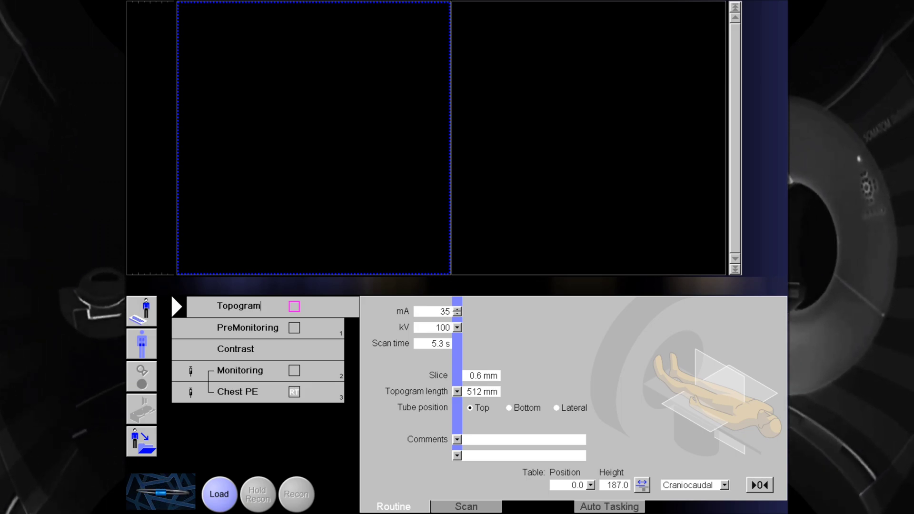
Step: Load the topogram and start its scan
{"action": "left_click", "coordinate": [220, 495]}
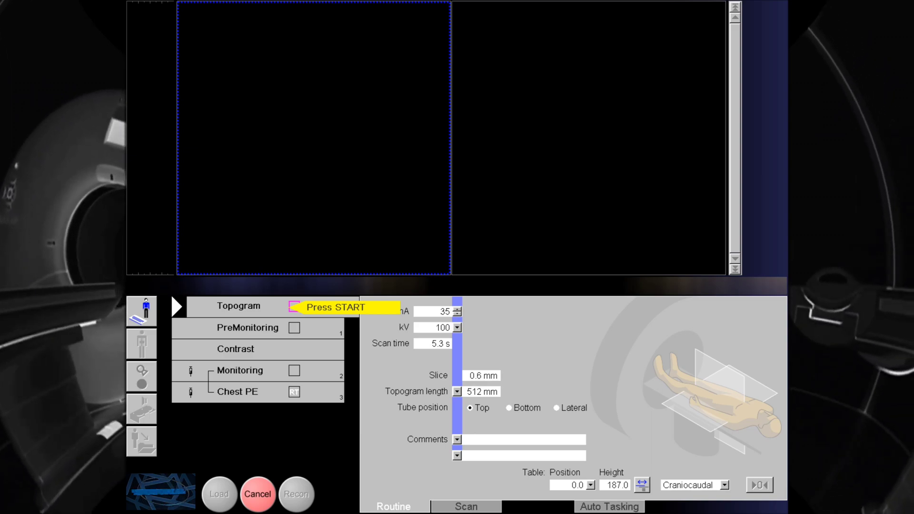
{"action": "key", "text": "Return"}
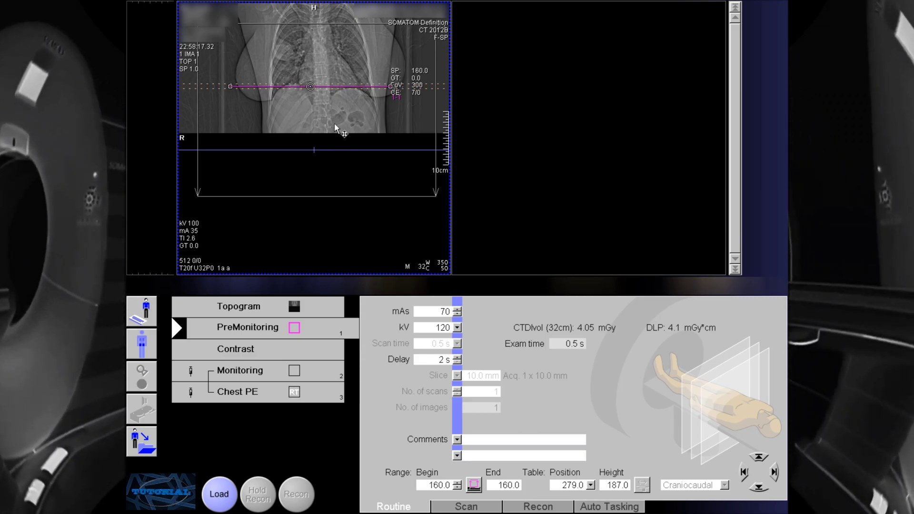
Step: Place the PreMonitoring slice at position 81.0 on the topogram, narrow its FoV to 212 mm around the chest, and load the scan
{"action": "left_click_drag", "start_coordinate": [335, 116], "coordinate": [333, 199]}
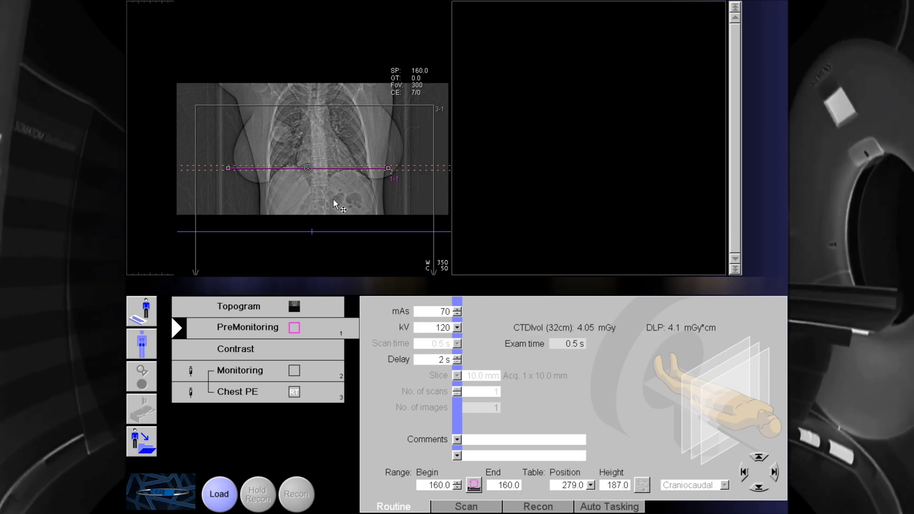
{"action": "left_click_drag", "start_coordinate": [308, 168], "coordinate": [322, 132]}
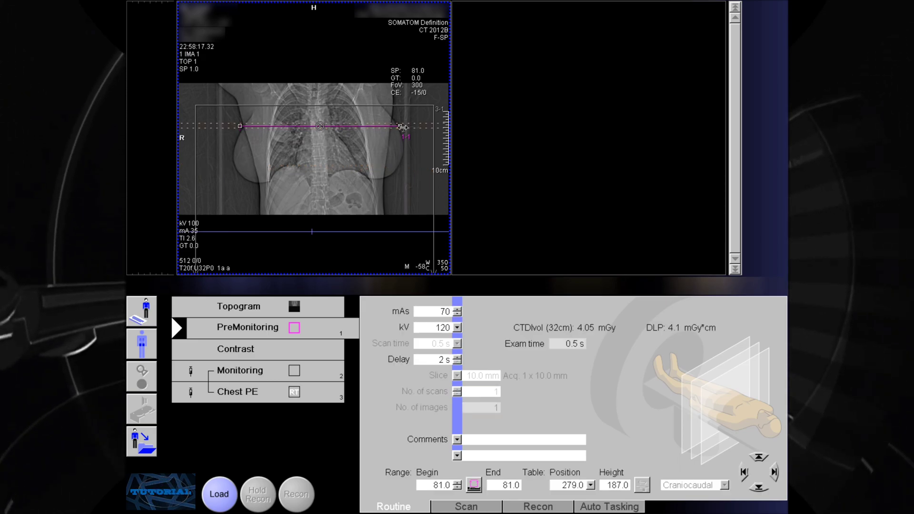
{"action": "left_click_drag", "start_coordinate": [379, 128], "coordinate": [373, 127]}
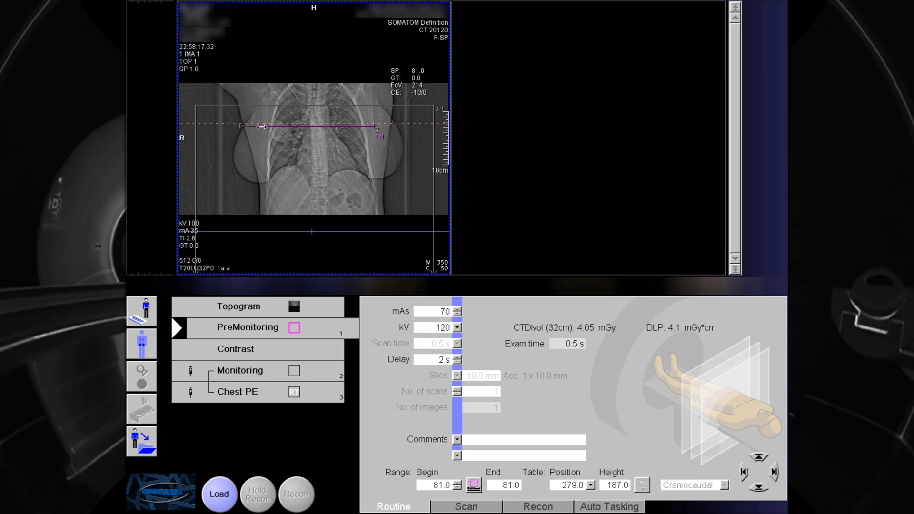
{"action": "left_click_drag", "start_coordinate": [262, 127], "coordinate": [262, 125]}
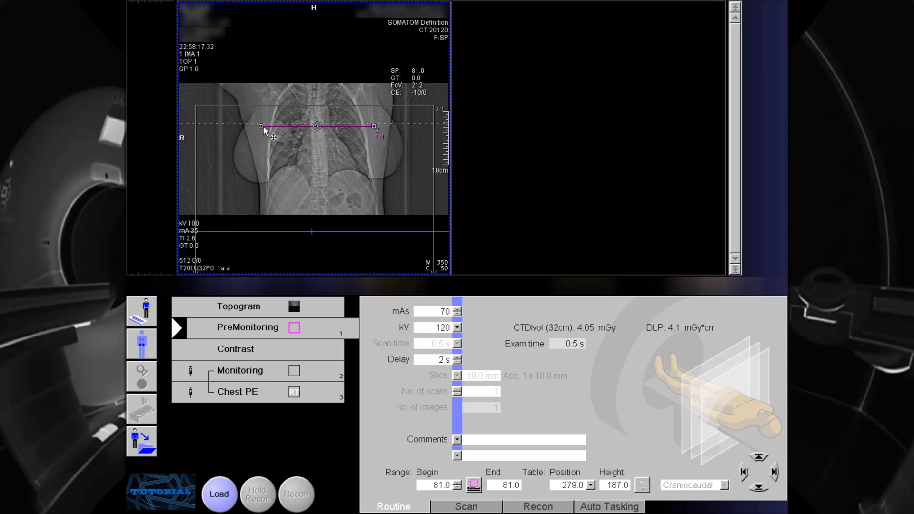
{"action": "left_click", "coordinate": [219, 503]}
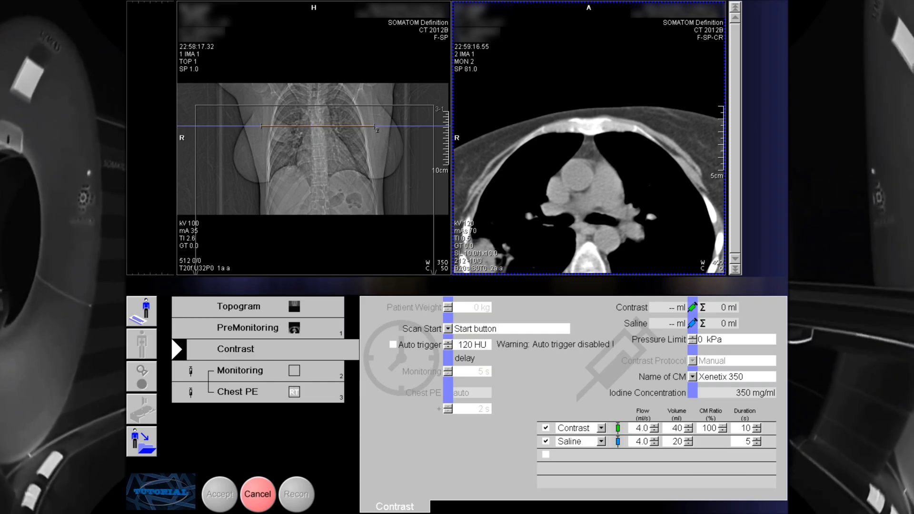
Step: Place the circular monitoring ROI inside the pulmonary trunk on the axial PreMonitoring image
{"action": "left_click", "coordinate": [600, 191]}
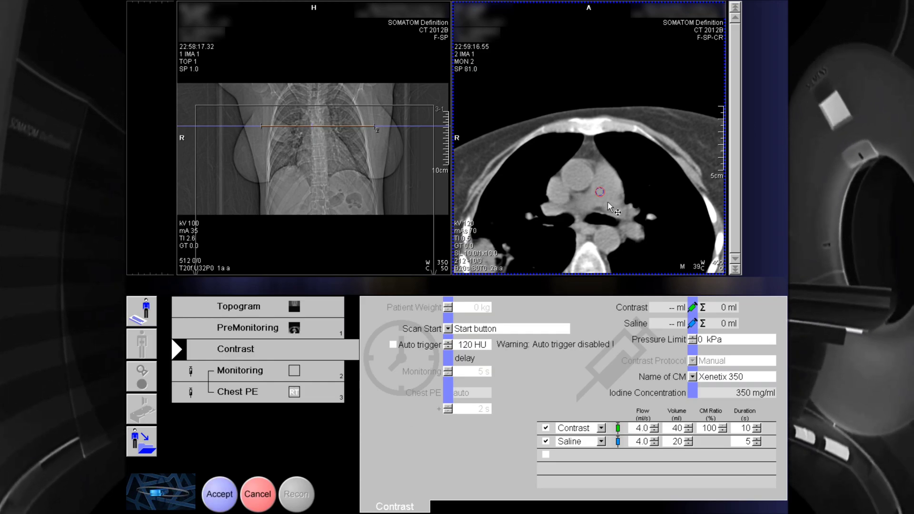
{"action": "left_click_drag", "start_coordinate": [599, 192], "coordinate": [603, 193]}
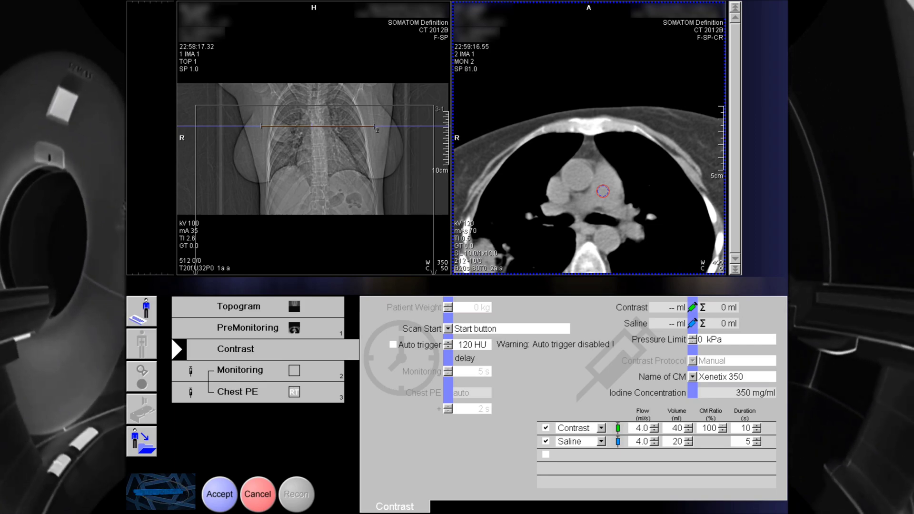
Step: Review the routine and scan parameters of the Monitoring series
{"action": "left_click", "coordinate": [247, 370]}
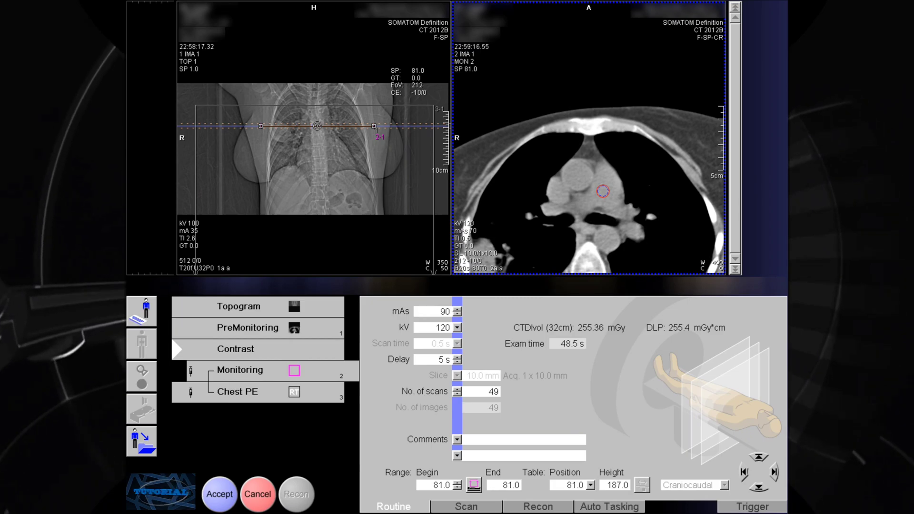
{"action": "left_click", "coordinate": [263, 370]}
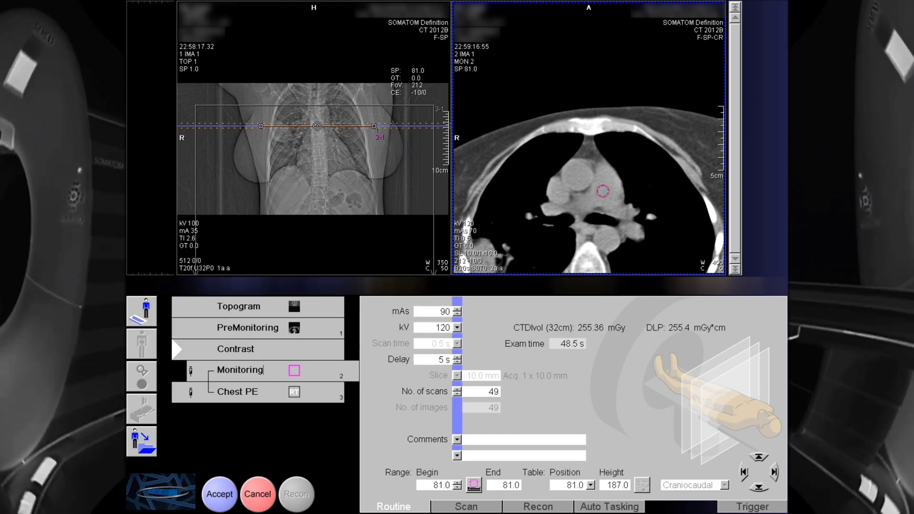
{"action": "left_click", "coordinate": [461, 508]}
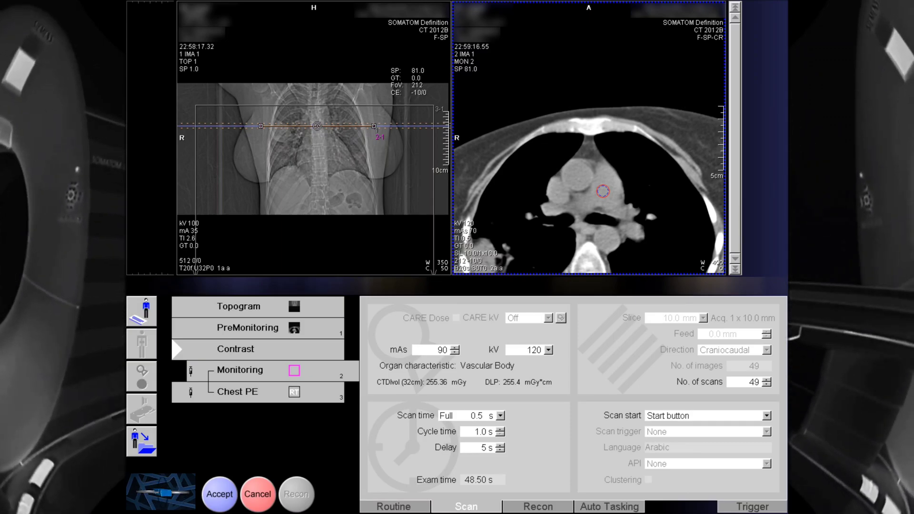
Step: Set the Chest PE reconstruction range to -24.0 through 246.0 mm with a 330 mm FoV, and accept the contrast examination
{"action": "left_click", "coordinate": [255, 397]}
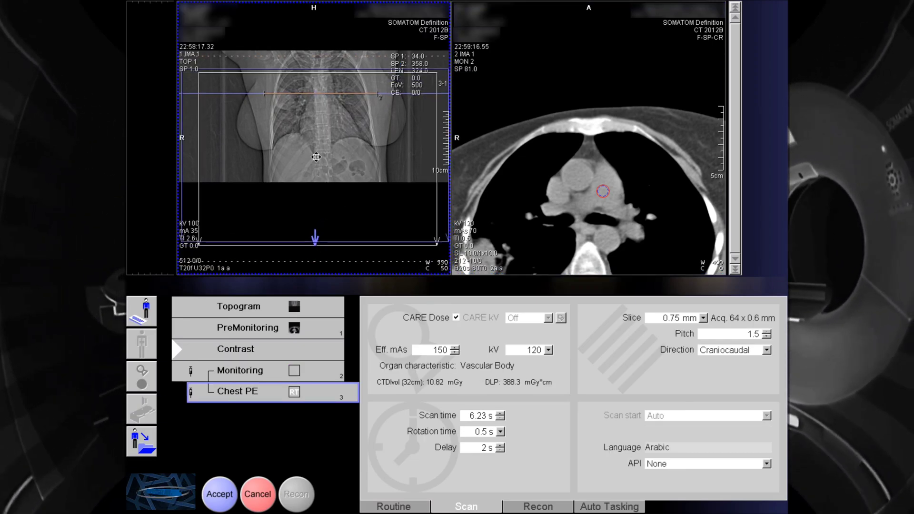
{"action": "left_click", "coordinate": [294, 391]}
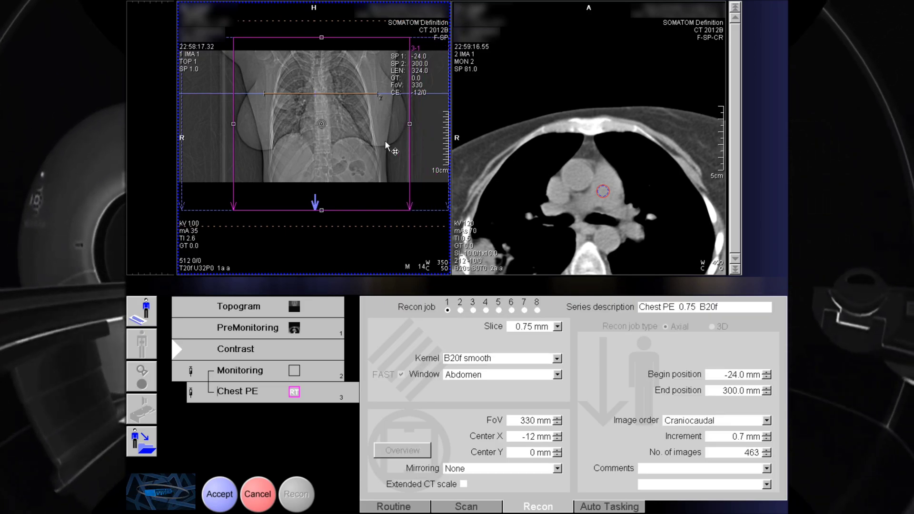
{"action": "left_click_drag", "start_coordinate": [322, 208], "coordinate": [322, 181]}
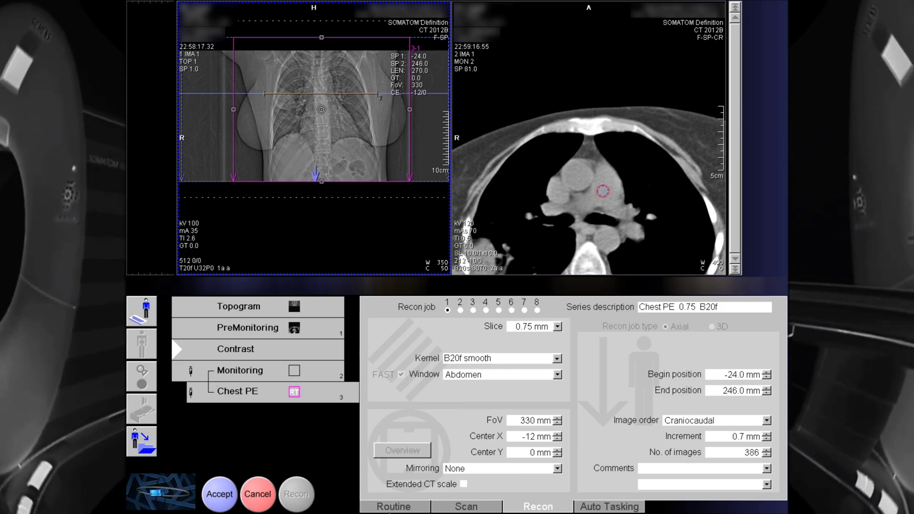
{"action": "left_click", "coordinate": [391, 506]}
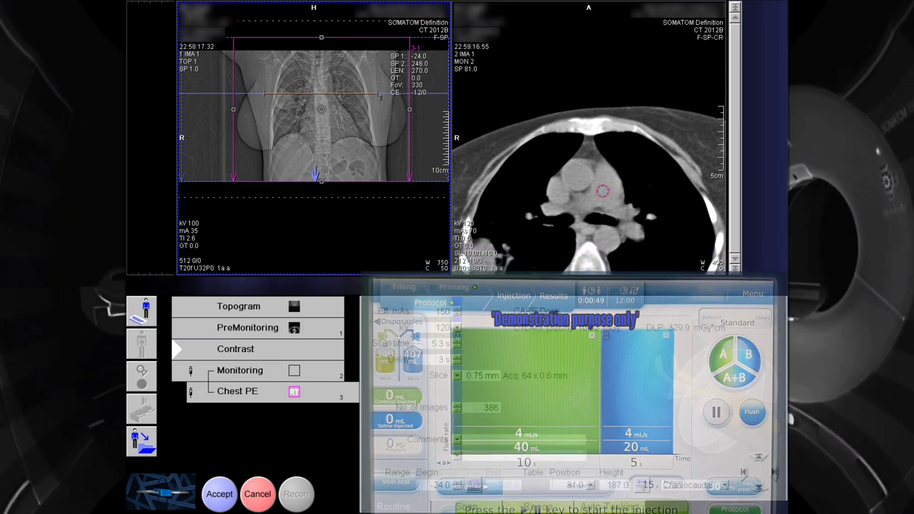
{"action": "left_click", "coordinate": [232, 499]}
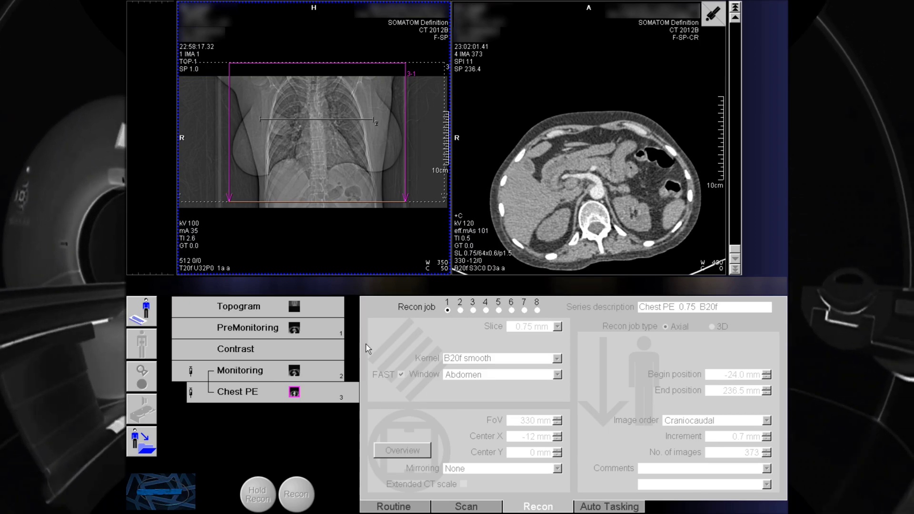
Step: Set recon job 2 to the 3D type and rotate the reference lines in the axial view to match the tilted chest
{"action": "left_click", "coordinate": [460, 310]}
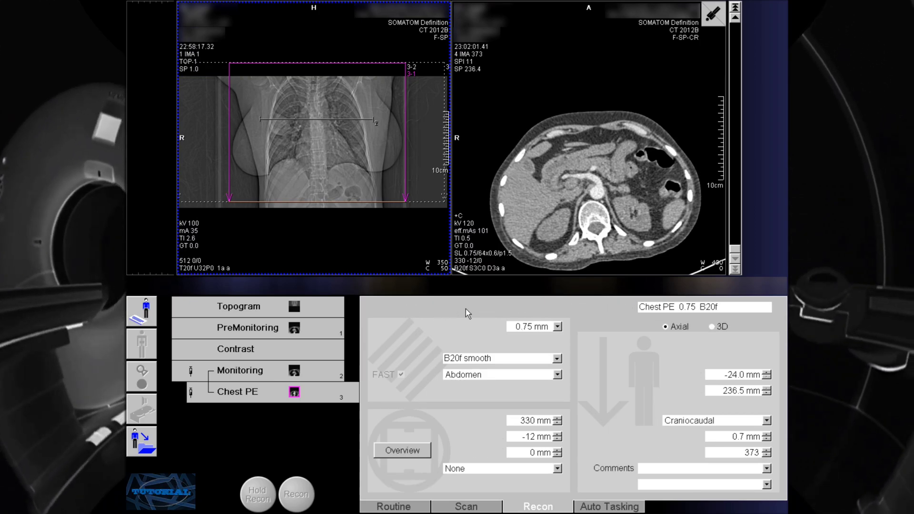
{"action": "left_click", "coordinate": [710, 327]}
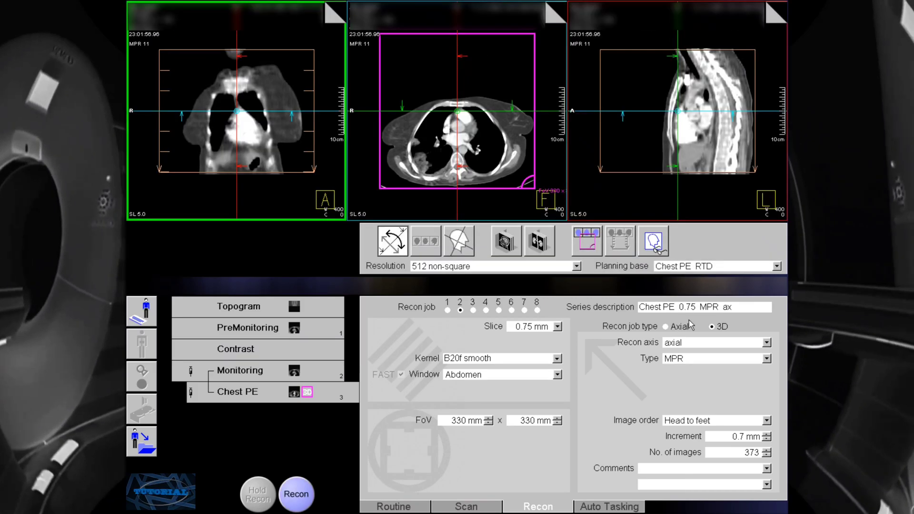
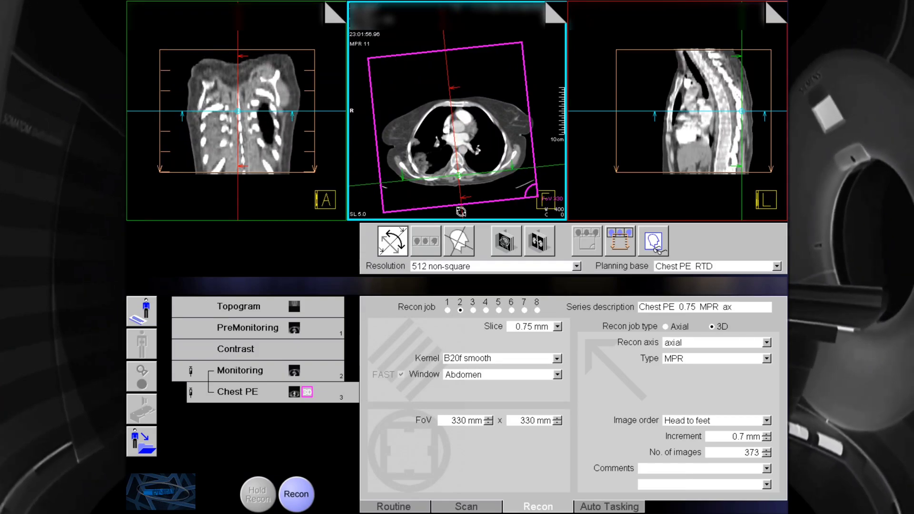
{"action": "left_click_drag", "start_coordinate": [459, 209], "coordinate": [463, 210]}
{"action": "left_click_drag", "start_coordinate": [460, 167], "coordinate": [455, 130]}
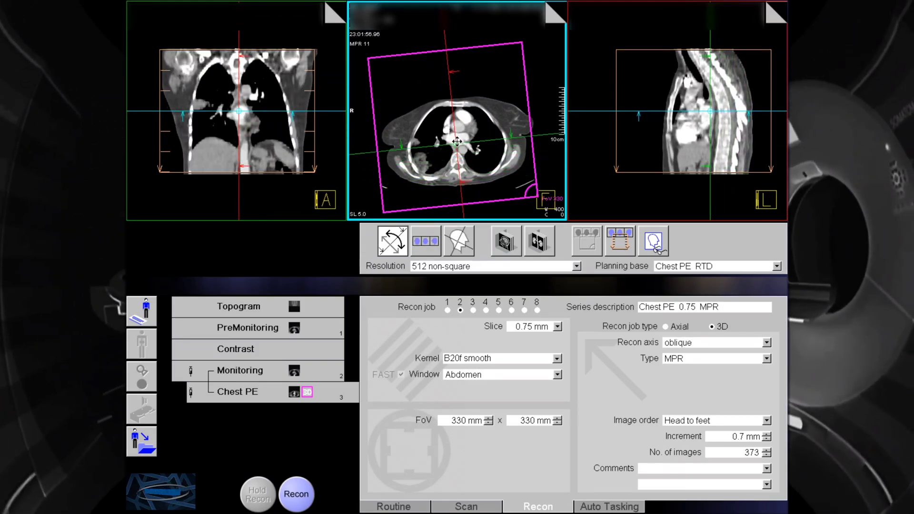
Step: Tilt the slice plane in the coronal view to match the spine and resize job 2's FoV to 355 x 282 mm
{"action": "left_click_drag", "start_coordinate": [287, 149], "coordinate": [310, 129]}
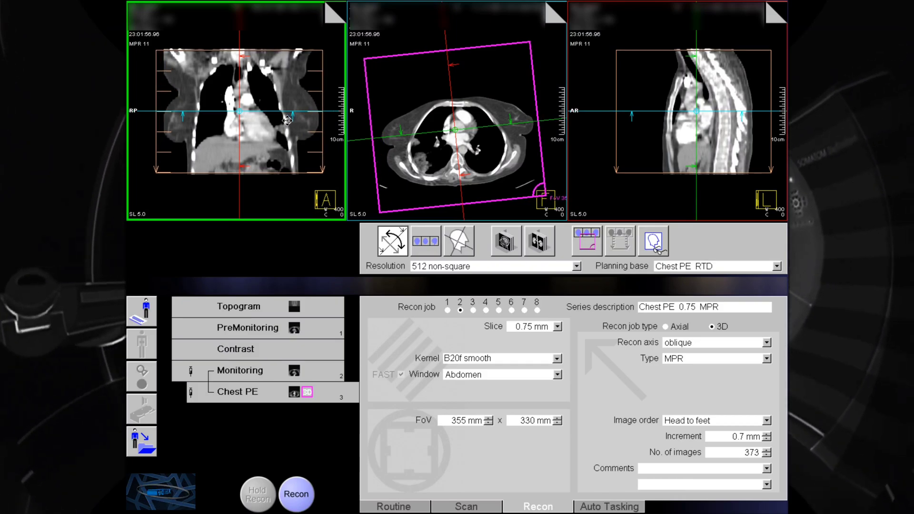
{"action": "left_click_drag", "start_coordinate": [455, 129], "coordinate": [454, 156]}
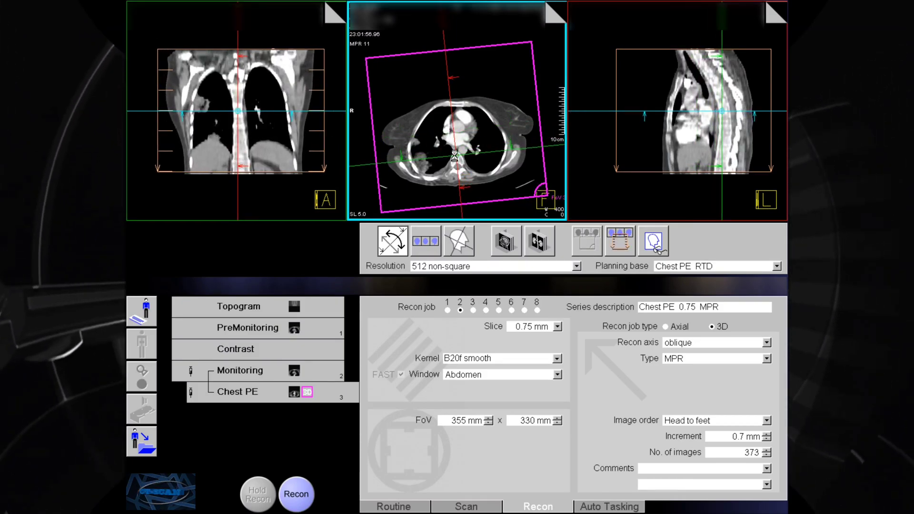
{"action": "left_click", "coordinate": [235, 200]}
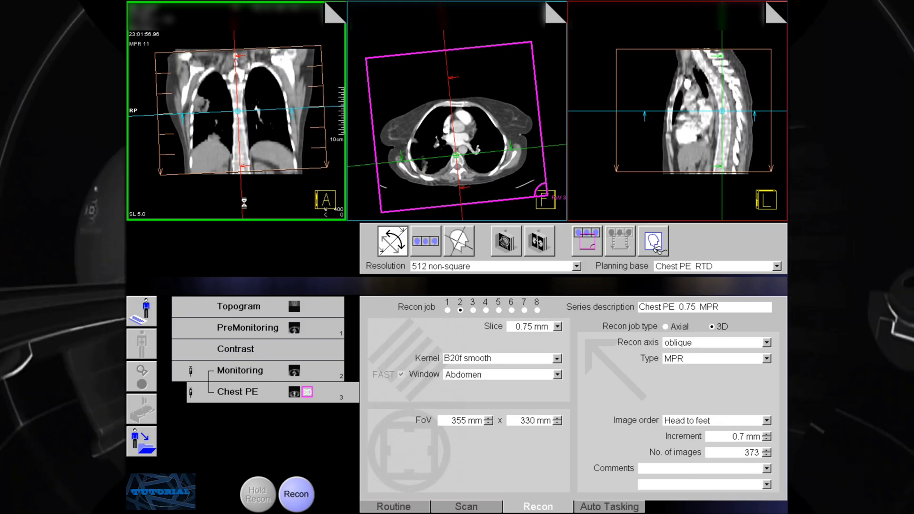
{"action": "left_click_drag", "start_coordinate": [681, 155], "coordinate": [693, 155]}
{"action": "left_click_drag", "start_coordinate": [632, 119], "coordinate": [642, 119]}
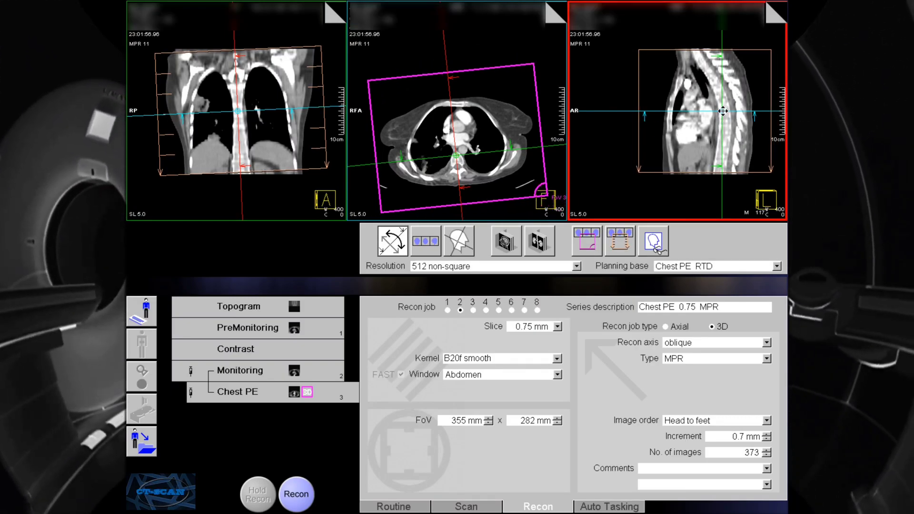
Step: Recentre the reference lines in the sagittal view and trim the upper and lower limits of job 2's image range
{"action": "left_click_drag", "start_coordinate": [722, 111], "coordinate": [702, 108]}
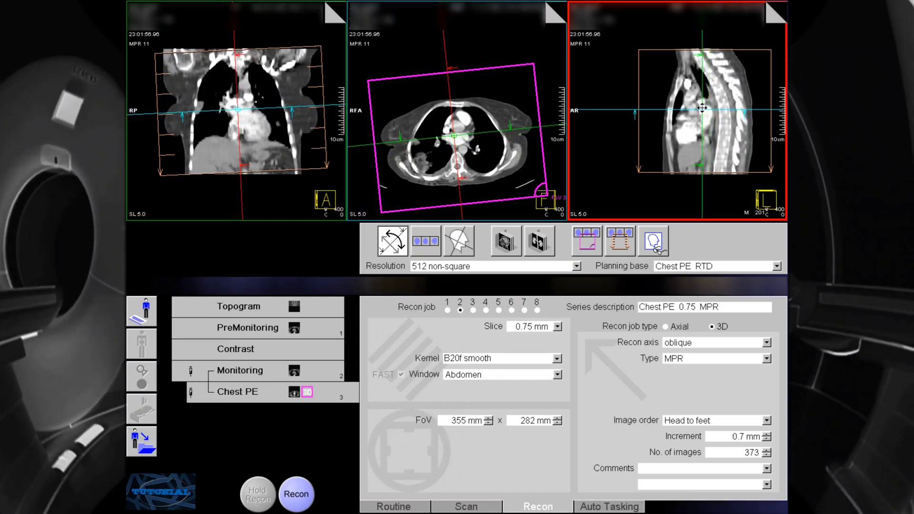
{"action": "left_click", "coordinate": [698, 53]}
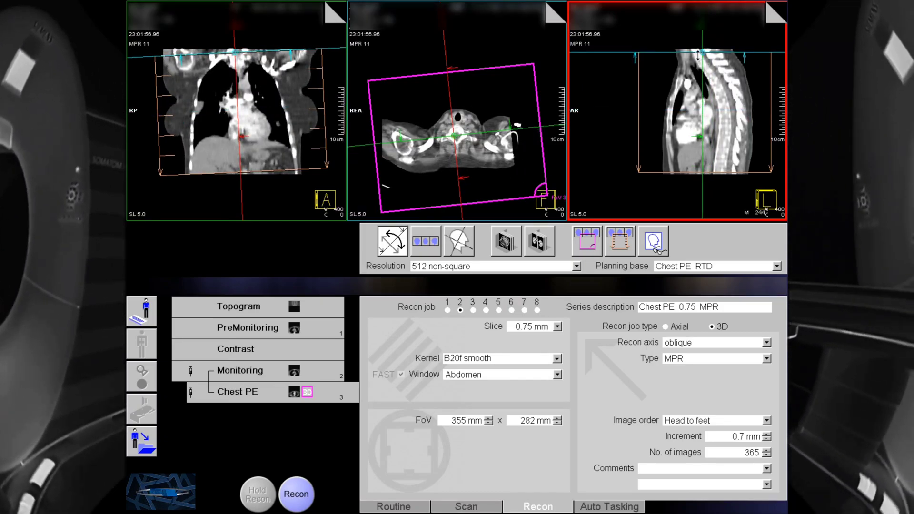
{"action": "left_click_drag", "start_coordinate": [699, 55], "coordinate": [699, 56]}
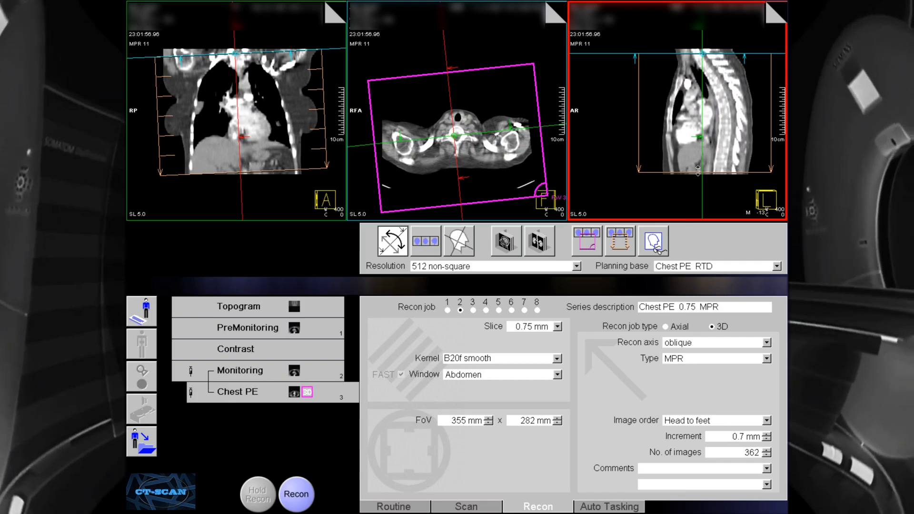
{"action": "left_click_drag", "start_coordinate": [698, 171], "coordinate": [698, 166]}
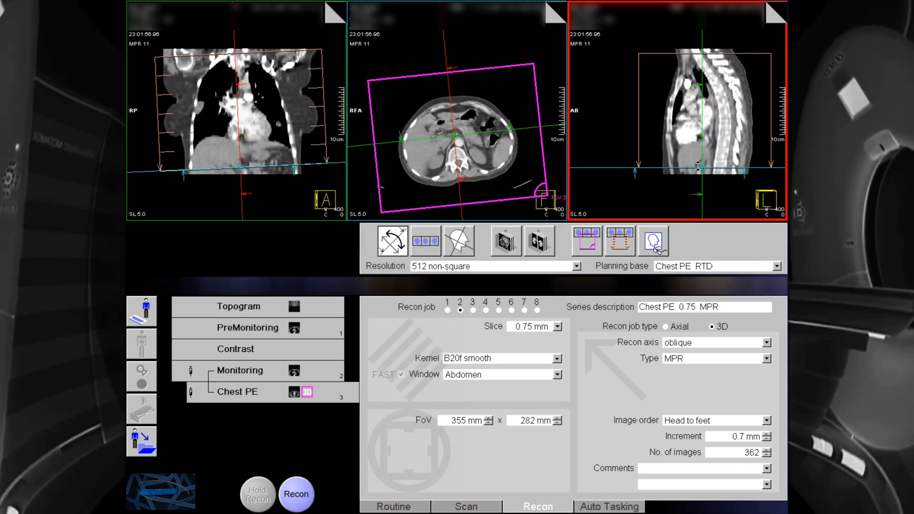
Step: Change the suffix of job 2's series description to Ax, set the slice to 2.0 mm, and start the reconstruction
{"action": "double_click", "coordinate": [707, 307]}
{"action": "type", "text": "Ax"}
{"action": "left_click", "coordinate": [557, 326]}
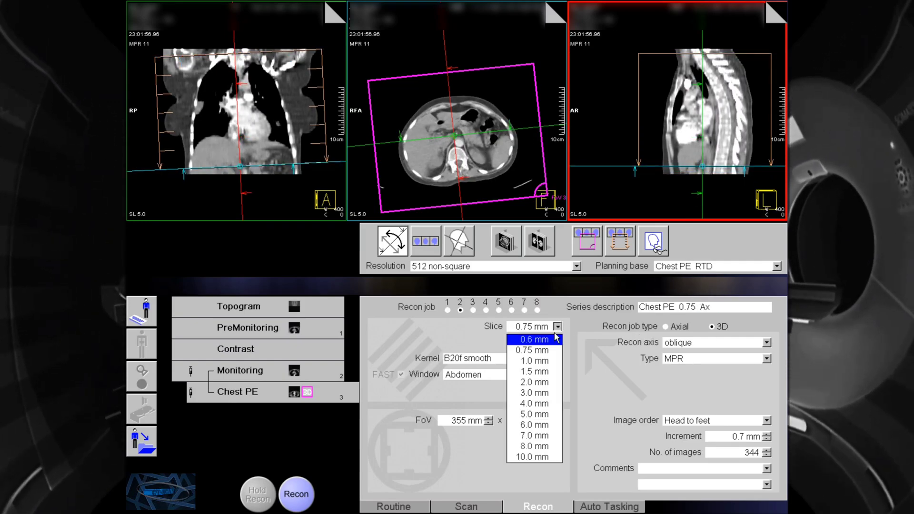
{"action": "left_click", "coordinate": [538, 382]}
{"action": "left_click", "coordinate": [308, 504]}
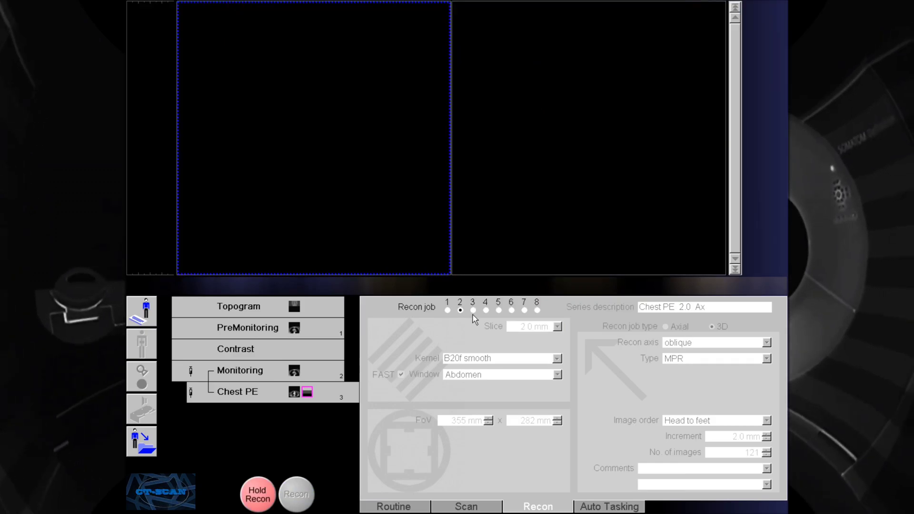
Step: Set up recon job 3 with the FoV segment on the coronal view and narrow its anterior-to-posterior image range to the body
{"action": "left_click", "coordinate": [473, 312]}
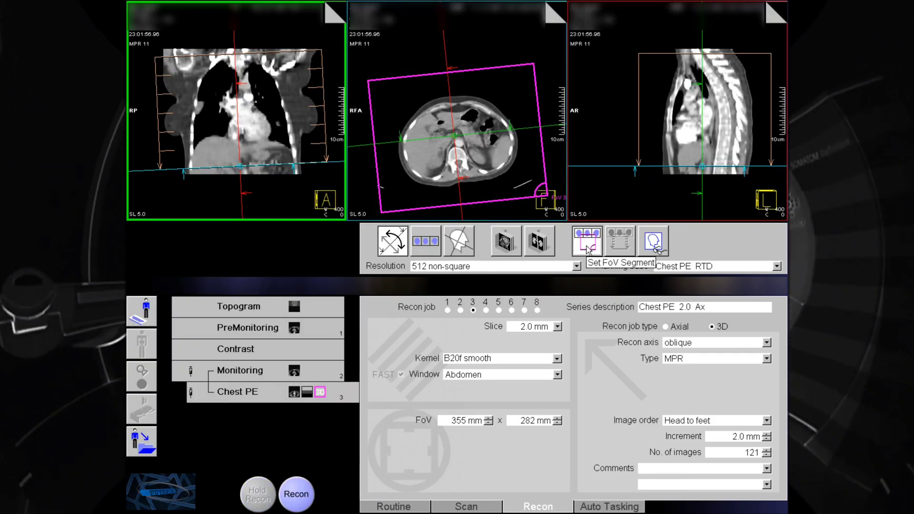
{"action": "left_click", "coordinate": [583, 240]}
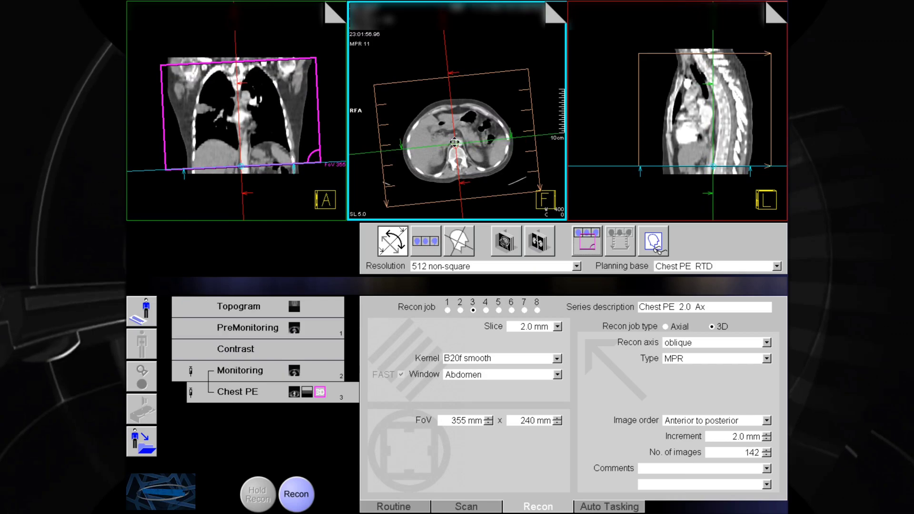
{"action": "left_click_drag", "start_coordinate": [638, 115], "coordinate": [665, 116]}
{"action": "left_click_drag", "start_coordinate": [766, 110], "coordinate": [747, 108]}
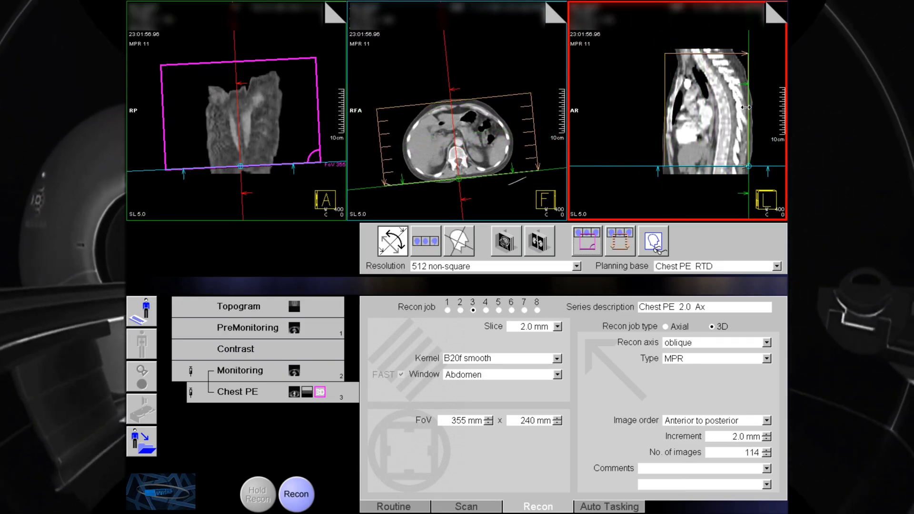
{"action": "left_click_drag", "start_coordinate": [748, 167], "coordinate": [723, 104]}
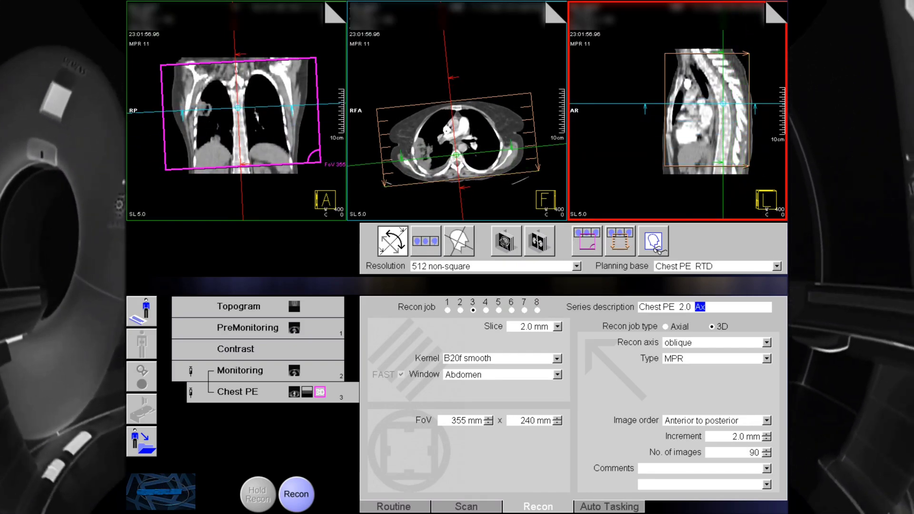
Step: Change the suffix of job 3's series description to Cor and start the reconstruction
{"action": "type", "text": "Cor"}
{"action": "key", "text": "Return"}
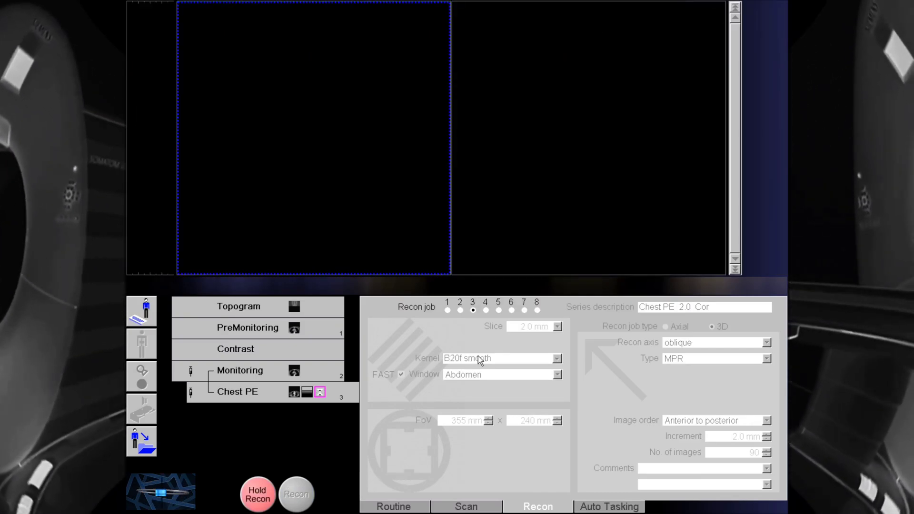
Step: Set up and reconstruct job 4 as the sagittal series Chest PE 2.0 Sag, with its left-to-right image range narrowed to the chest
{"action": "left_click", "coordinate": [485, 310]}
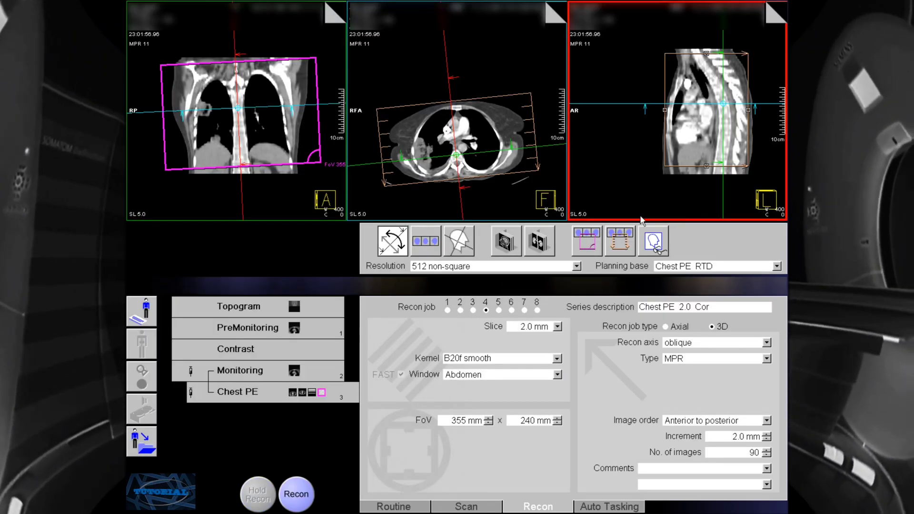
{"action": "left_click", "coordinate": [586, 241]}
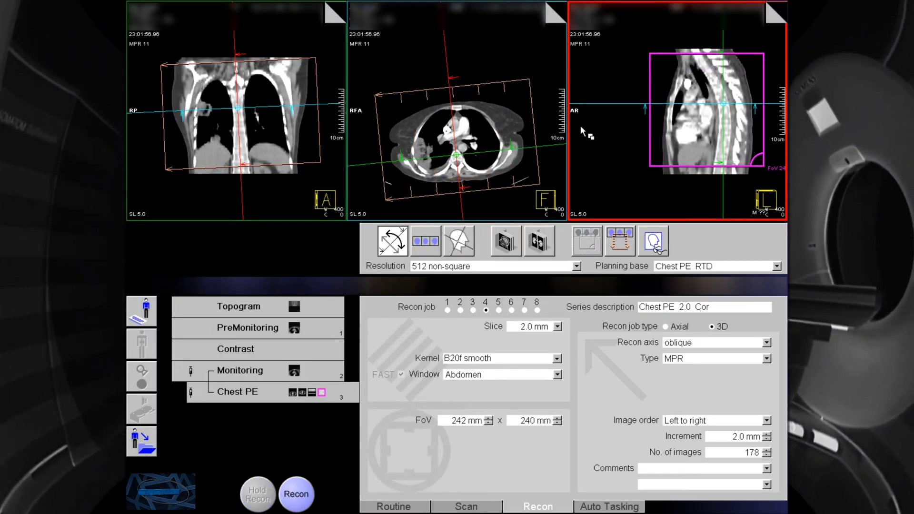
{"action": "left_click_drag", "start_coordinate": [455, 146], "coordinate": [389, 147]}
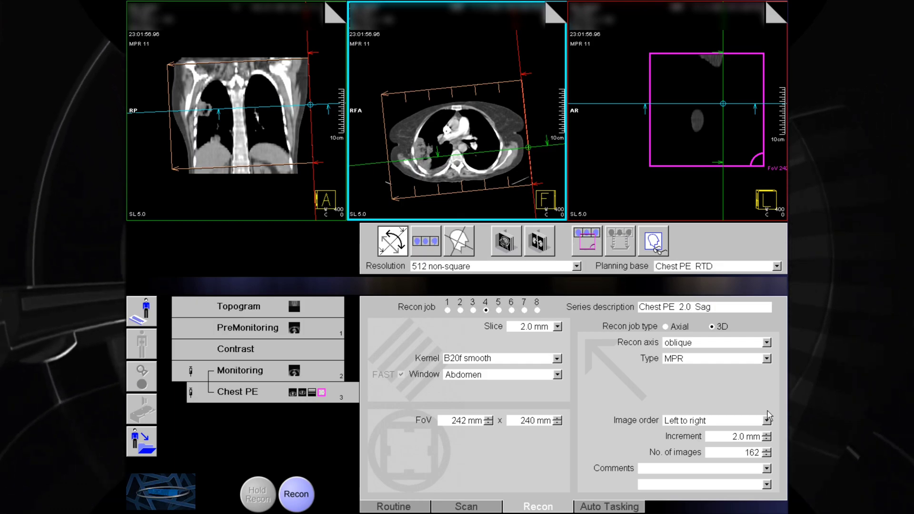
{"action": "left_click", "coordinate": [305, 494]}
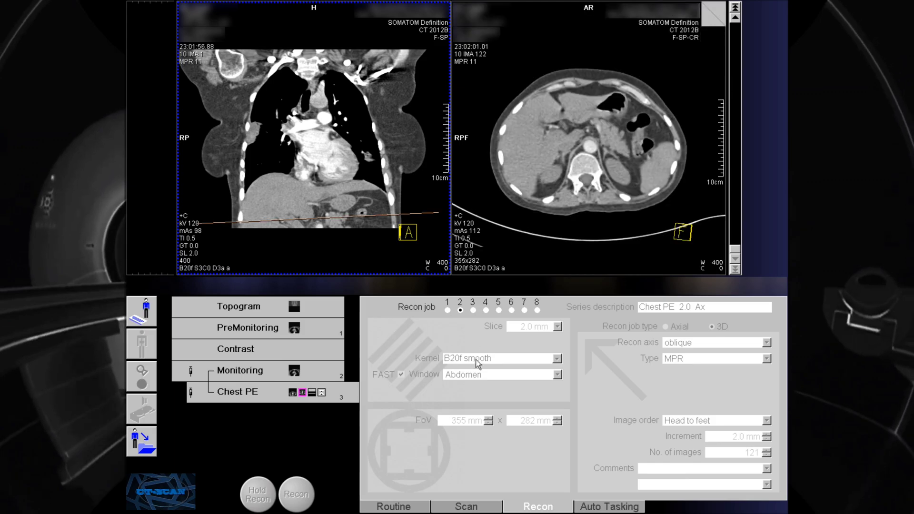
Step: Set up recon job 5 from the axial series with the B80f ultra sharp kernel and the Lung window
{"action": "left_click", "coordinate": [498, 309]}
{"action": "left_click", "coordinate": [557, 359]}
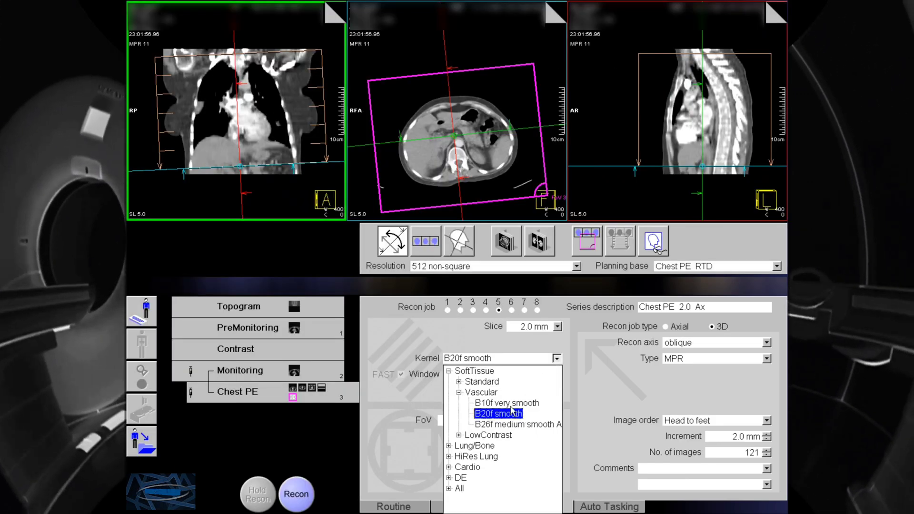
{"action": "left_click", "coordinate": [419, 465]}
{"action": "left_click", "coordinate": [471, 486]}
{"action": "left_click", "coordinate": [556, 375]}
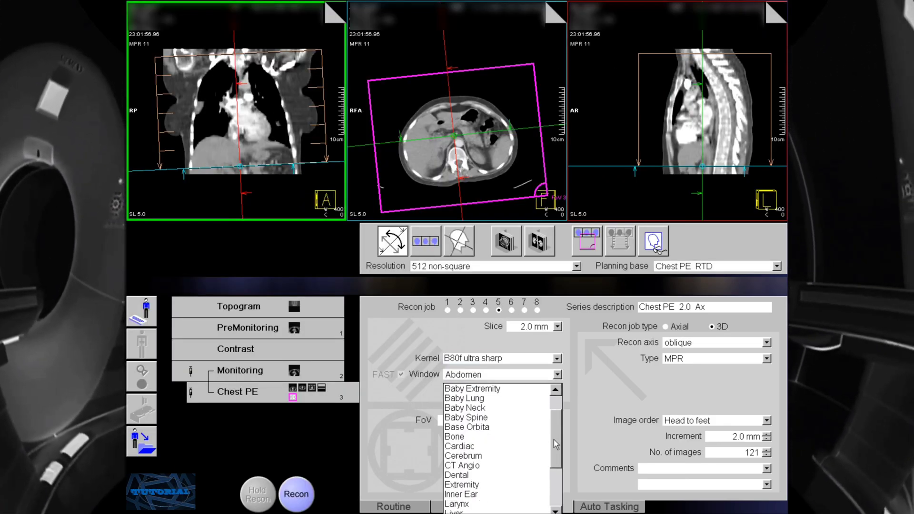
{"action": "left_click_drag", "start_coordinate": [553, 439], "coordinate": [553, 480]}
{"action": "left_click", "coordinate": [476, 472]}
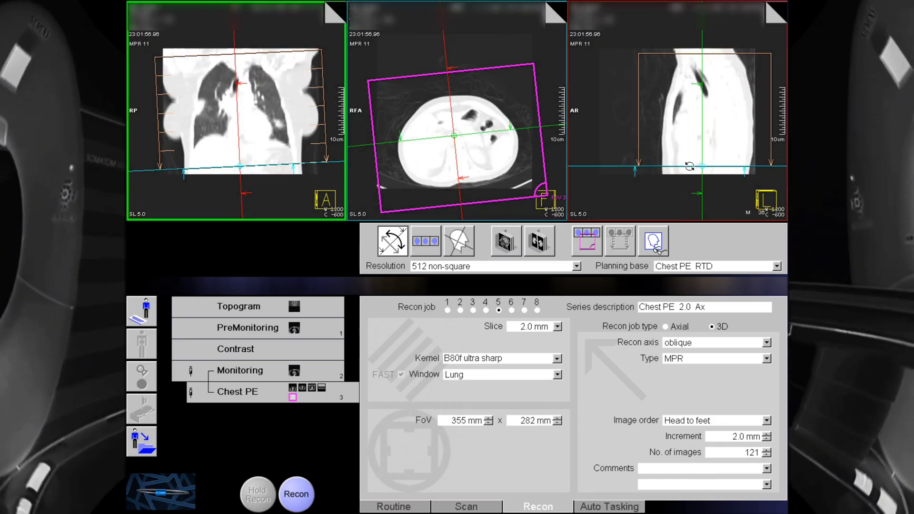
Step: Tighten job 5's FoV around the lungs to 250 x 214 mm and reconstruct it as Lung W 2.0 Ax
{"action": "left_click_drag", "start_coordinate": [156, 113], "coordinate": [180, 113]}
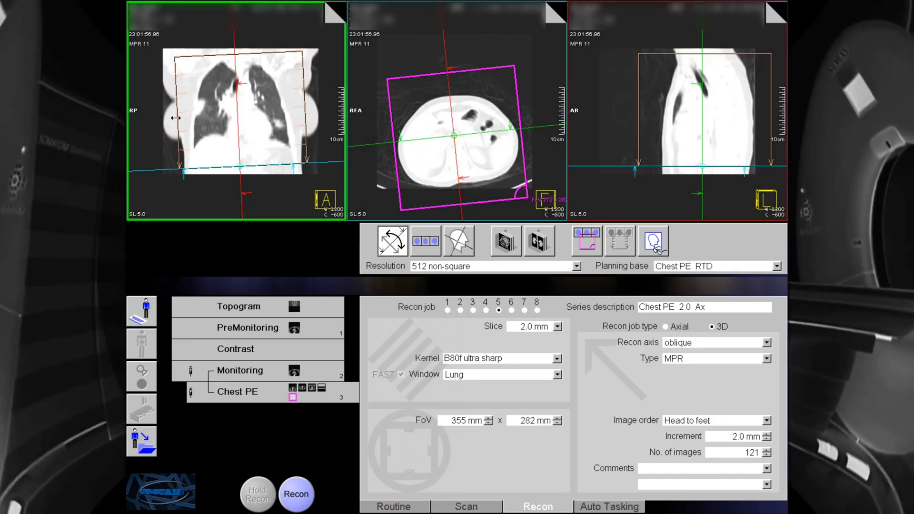
{"action": "left_click_drag", "start_coordinate": [247, 112], "coordinate": [245, 112]}
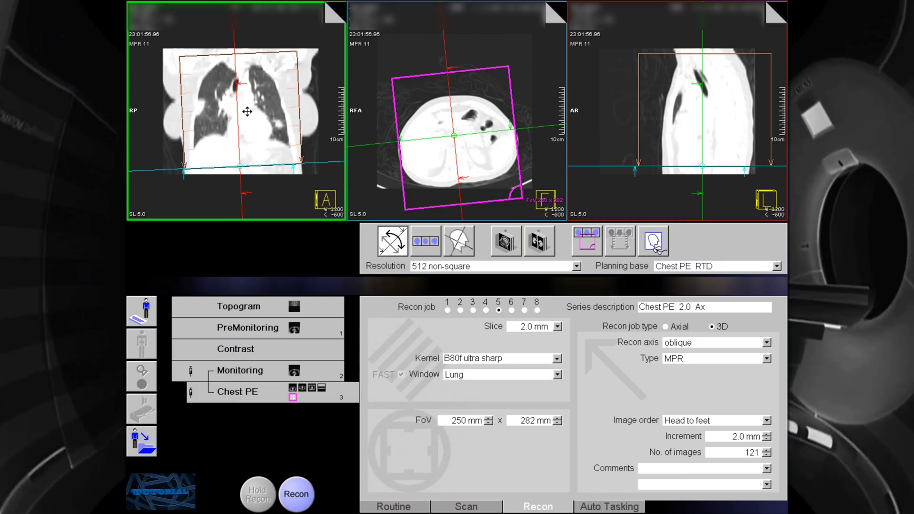
{"action": "left_click_drag", "start_coordinate": [638, 107], "coordinate": [677, 116]}
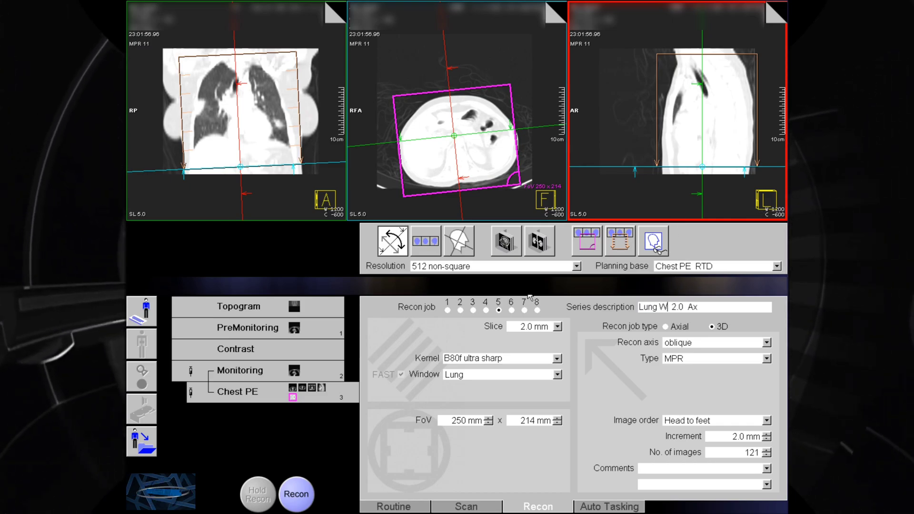
{"action": "left_click", "coordinate": [298, 499]}
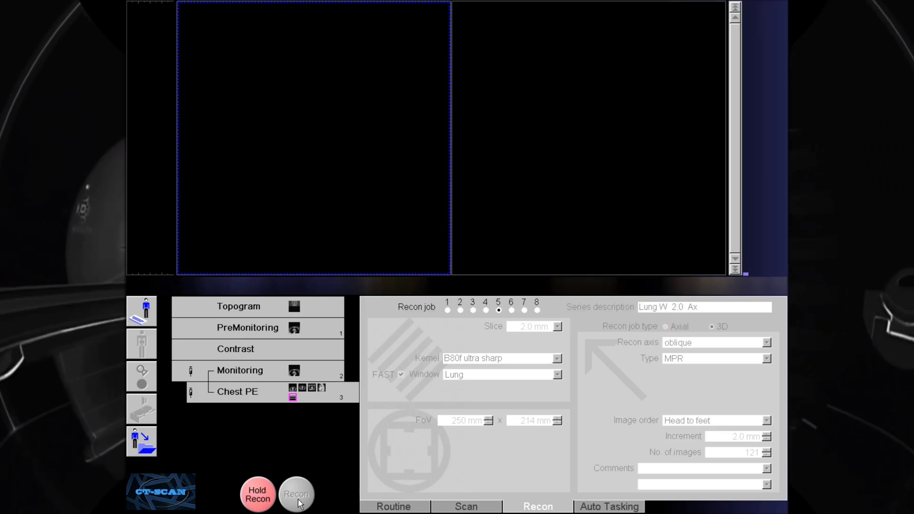
Step: Set up and reconstruct job 6 as the MIP Thin series MIP Lung W 7.0 Ax, with 7.0 mm slices and a 2.0 mm increment
{"action": "left_click", "coordinate": [513, 312]}
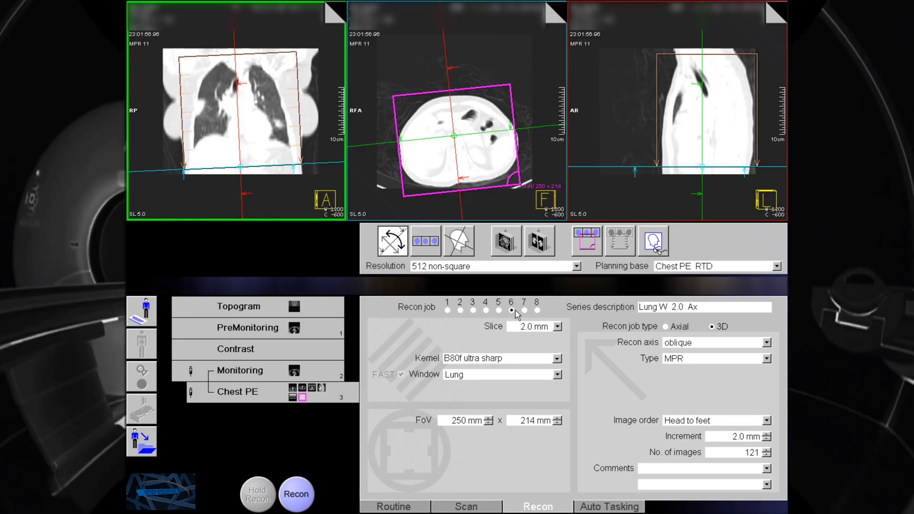
{"action": "left_click", "coordinate": [537, 252]}
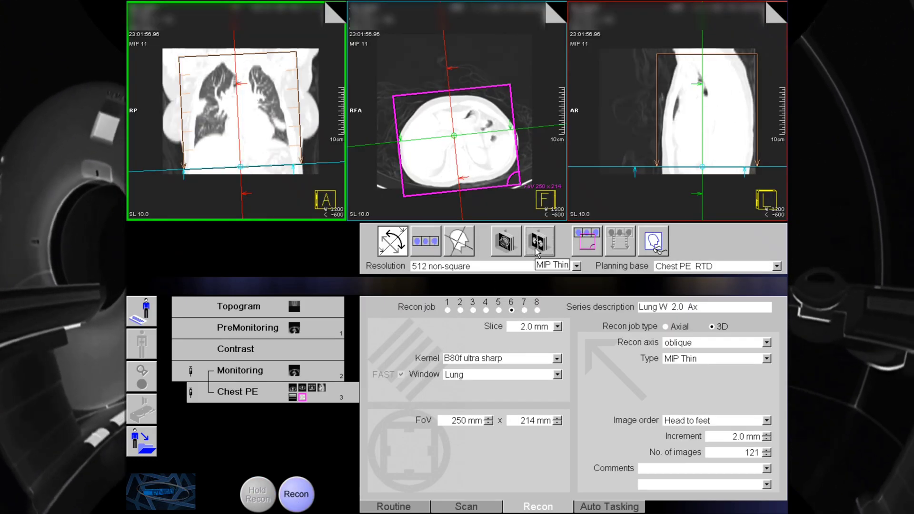
{"action": "left_click", "coordinate": [556, 327]}
{"action": "left_click", "coordinate": [534, 416]}
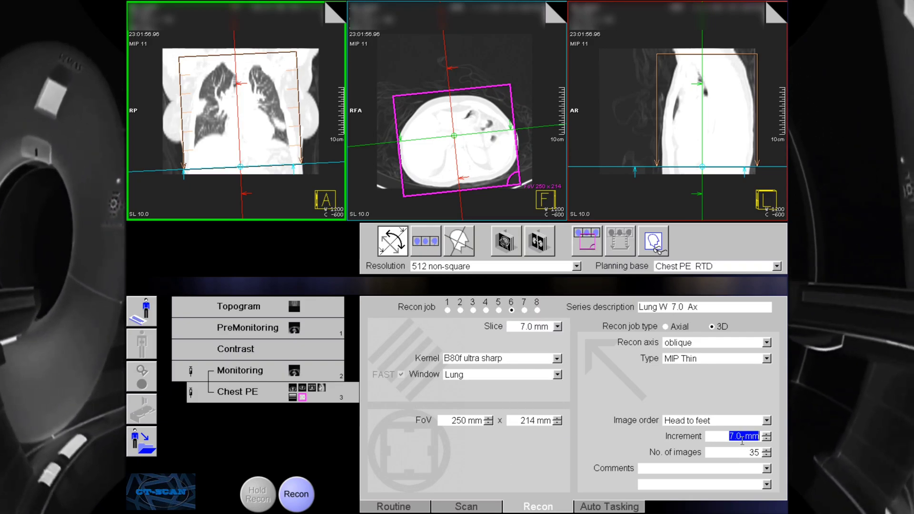
{"action": "type", "text": "2"}
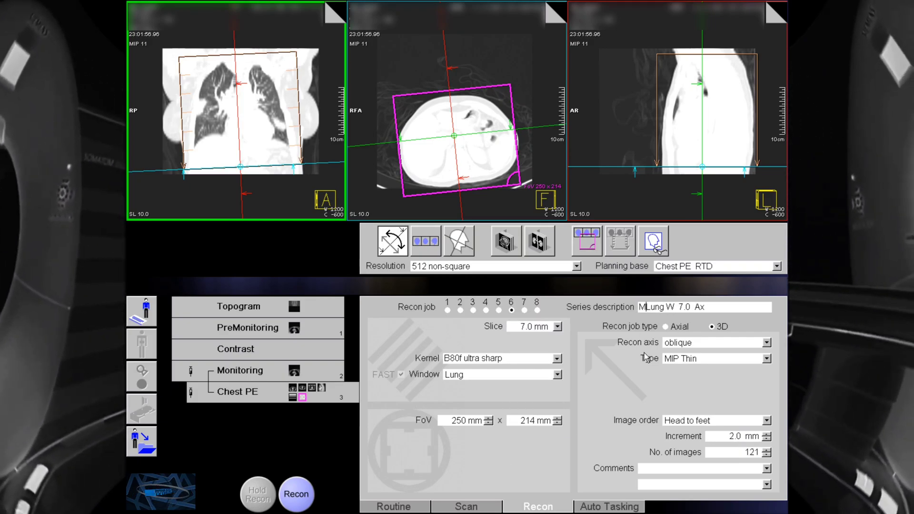
{"action": "left_click", "coordinate": [307, 498]}
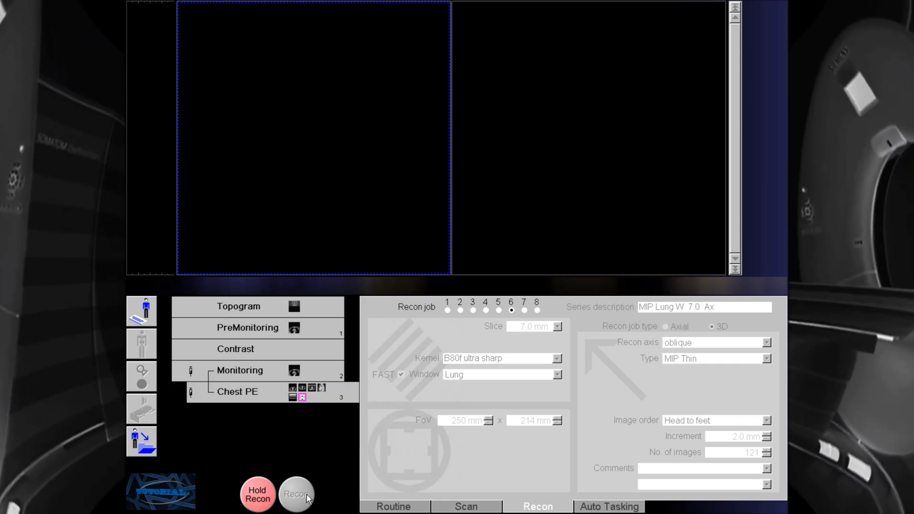